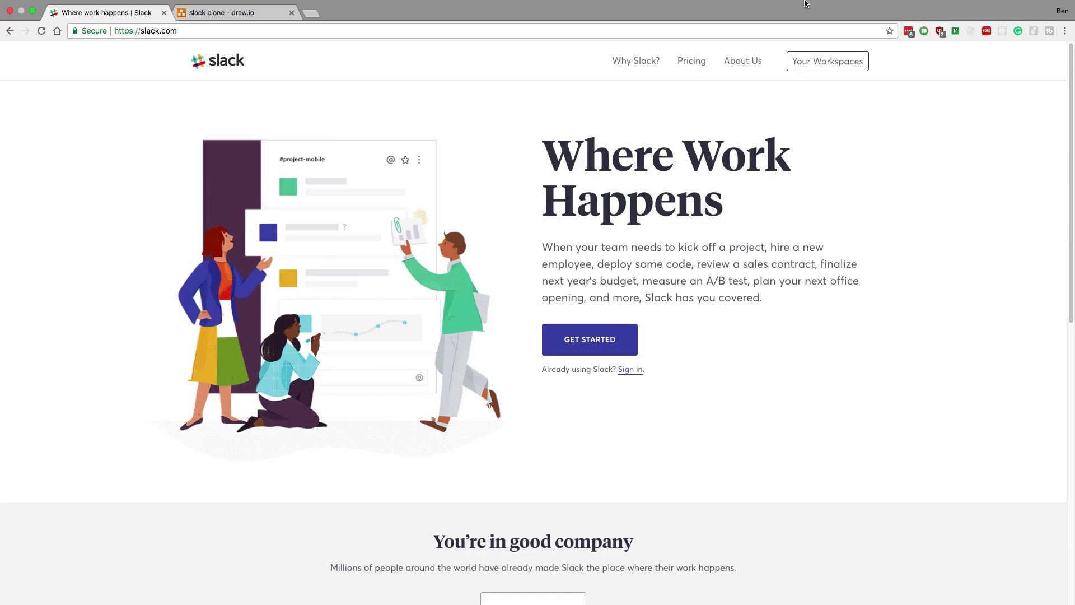
pyautogui.click(235, 13)
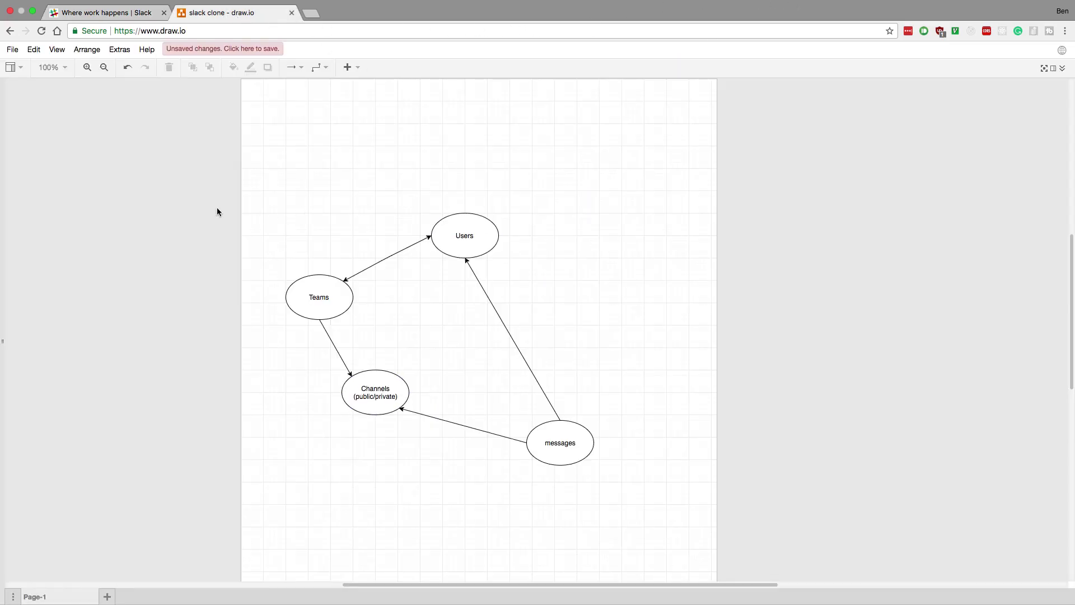